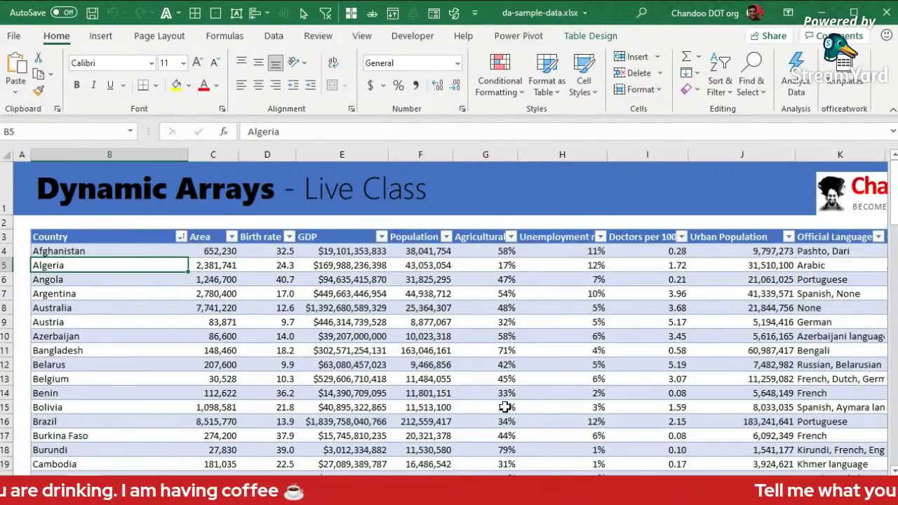
Examine the country table and the full gallery of data types available for its cells
{"action": "scroll", "coordinate": [341, 367], "scroll_direction": "down", "scroll_amount": 1}
{"action": "scroll", "coordinate": [340, 368], "scroll_direction": "down", "scroll_amount": 4}
{"action": "scroll", "coordinate": [341, 369], "scroll_direction": "up", "scroll_amount": 5}
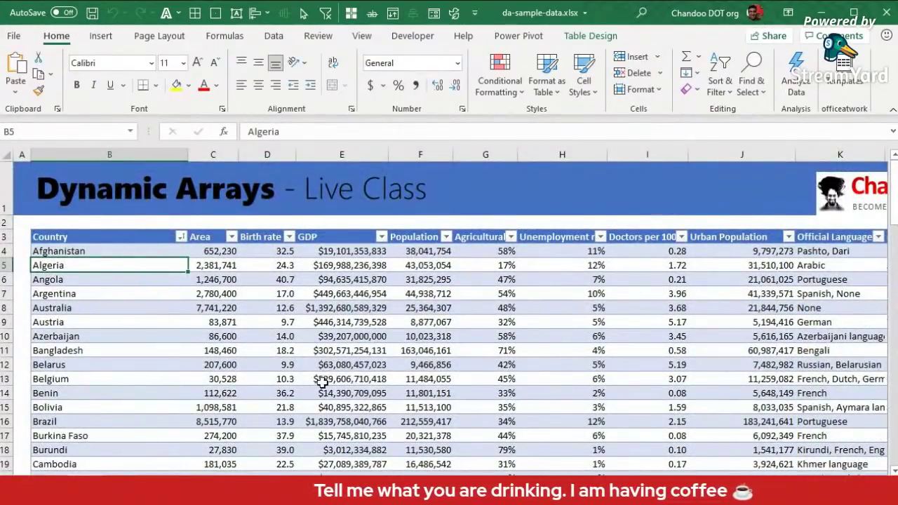
{"action": "left_click", "coordinate": [273, 36]}
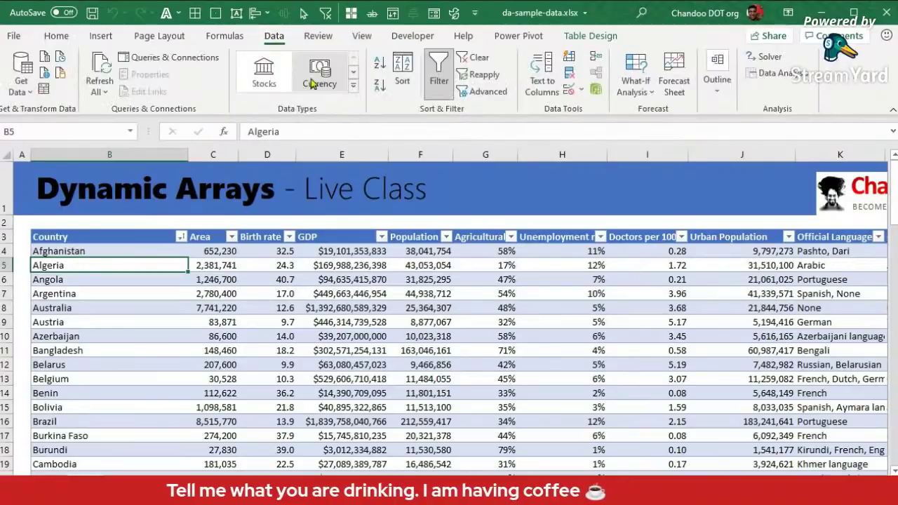
{"action": "left_click", "coordinate": [354, 89]}
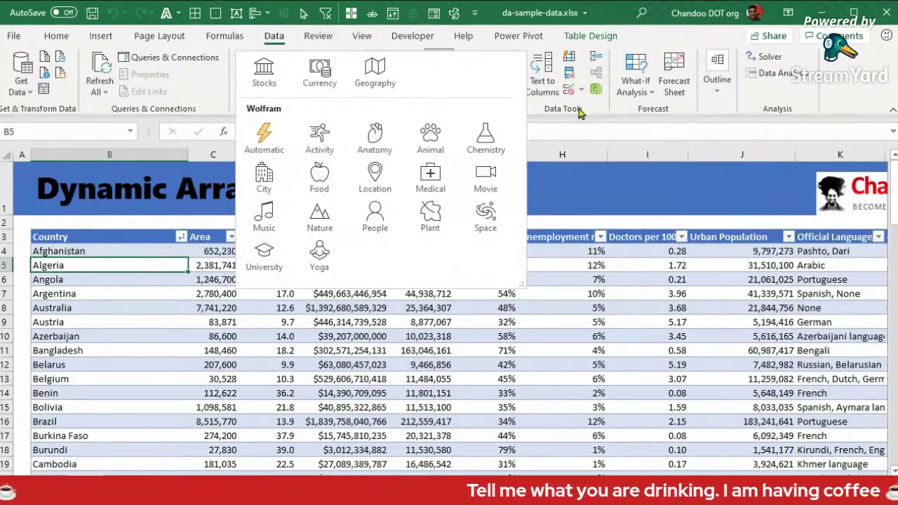
{"action": "left_click", "coordinate": [612, 120]}
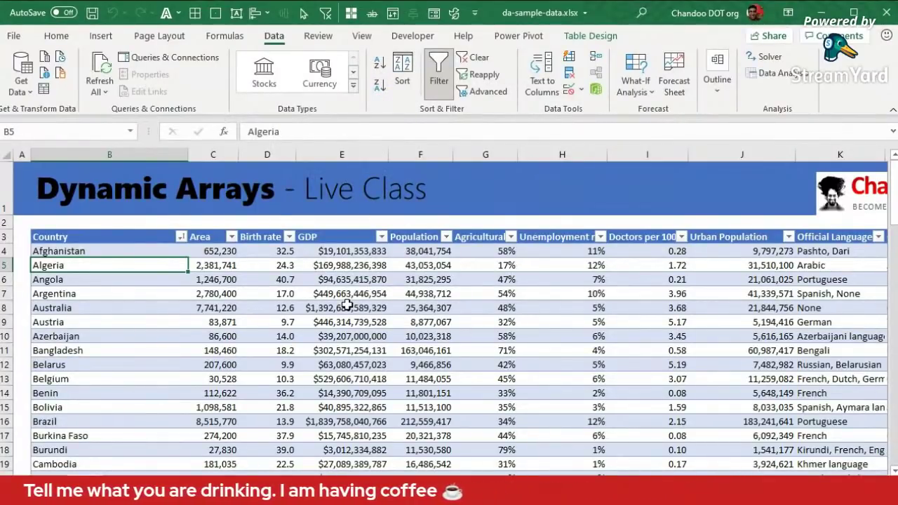
Examine the whole country table, from its header to its last rows, and look at the blank worksheet beside it
{"action": "scroll", "coordinate": [347, 305], "scroll_direction": "down", "scroll_amount": 2, "text": "ctrl"}
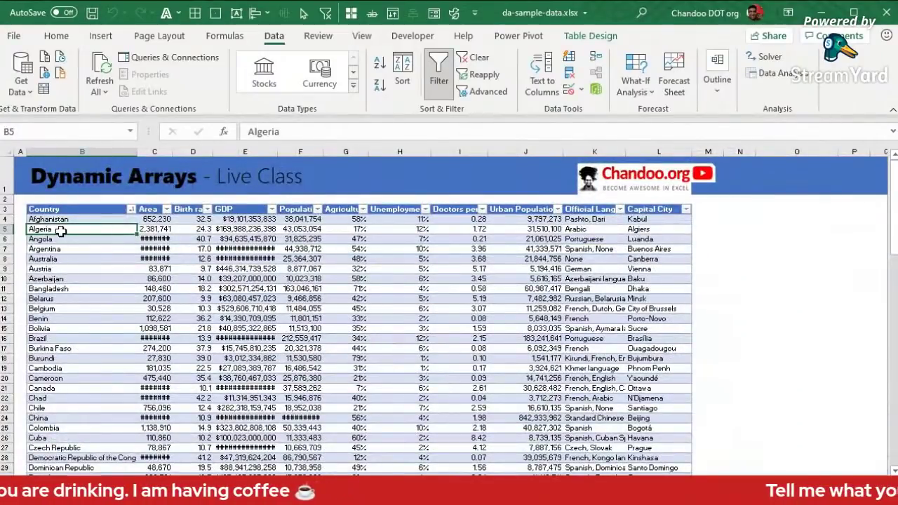
{"action": "scroll", "coordinate": [61, 365], "scroll_direction": "down", "scroll_amount": 4}
{"action": "scroll", "coordinate": [61, 393], "scroll_direction": "up", "scroll_amount": 4}
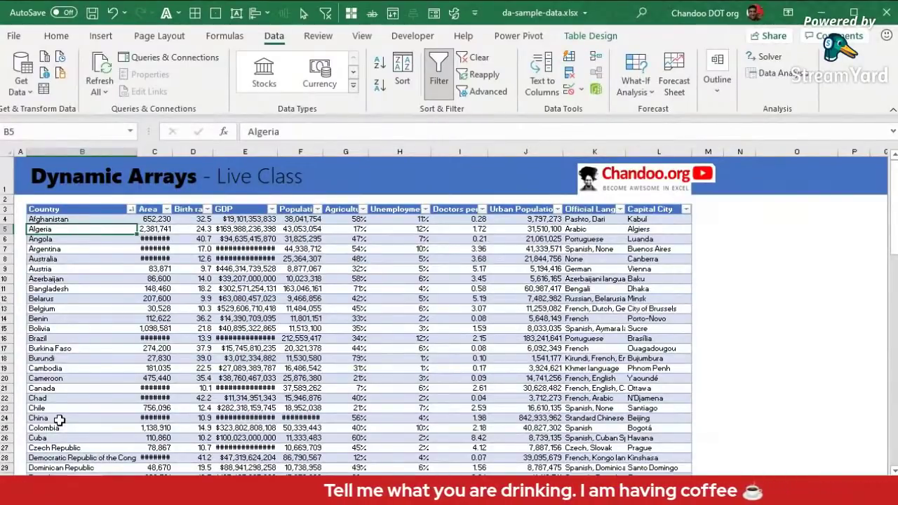
{"action": "scroll", "coordinate": [63, 417], "scroll_direction": "down", "scroll_amount": 4}
{"action": "scroll", "coordinate": [64, 416], "scroll_direction": "up", "scroll_amount": 4}
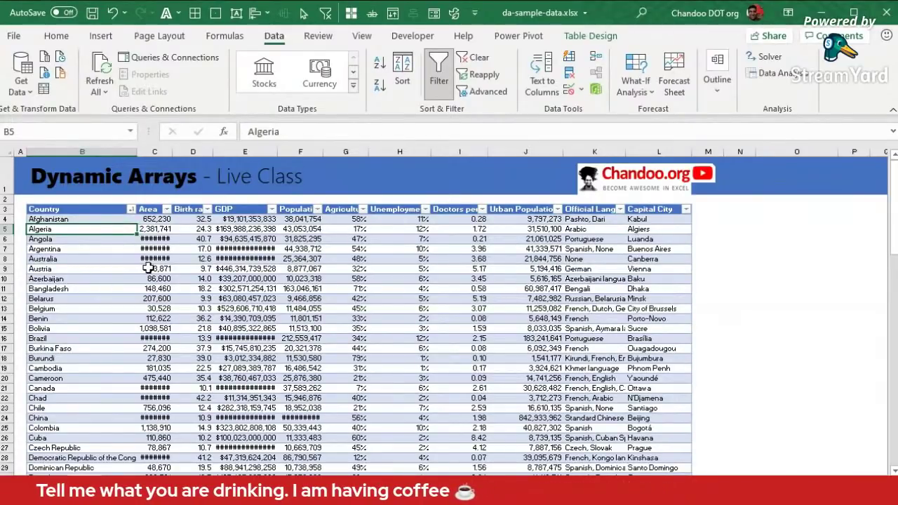
{"action": "scroll", "coordinate": [147, 271], "scroll_direction": "down", "scroll_amount": 14}
{"action": "scroll", "coordinate": [149, 271], "scroll_direction": "down", "scroll_amount": 16}
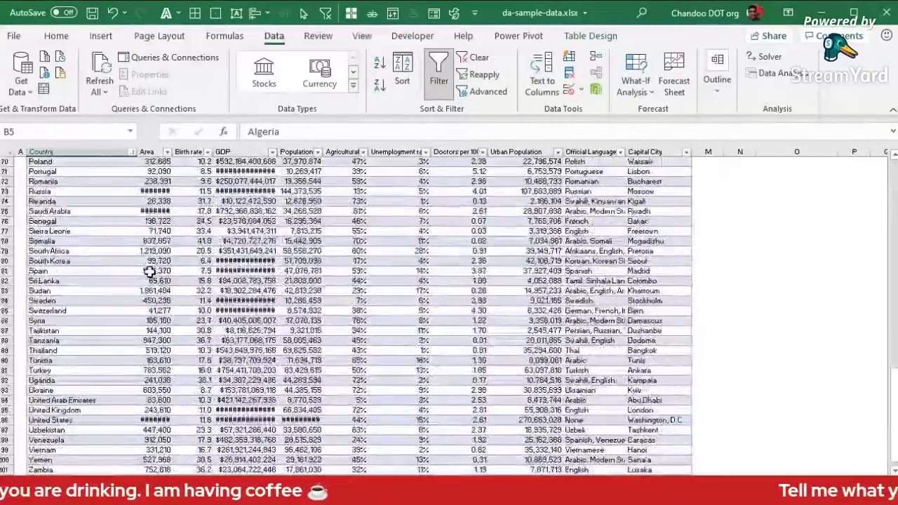
{"action": "scroll", "coordinate": [149, 272], "scroll_direction": "up", "scroll_amount": 12}
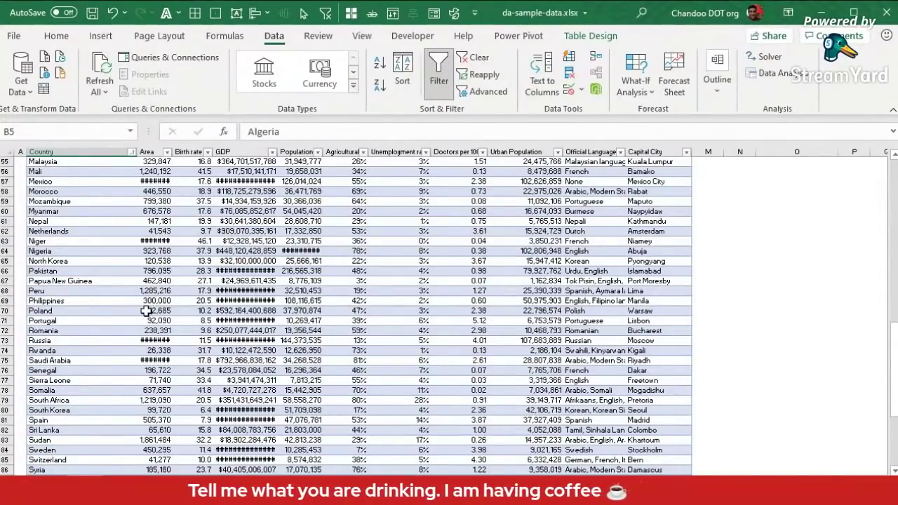
{"action": "scroll", "coordinate": [146, 311], "scroll_direction": "up", "scroll_amount": 18}
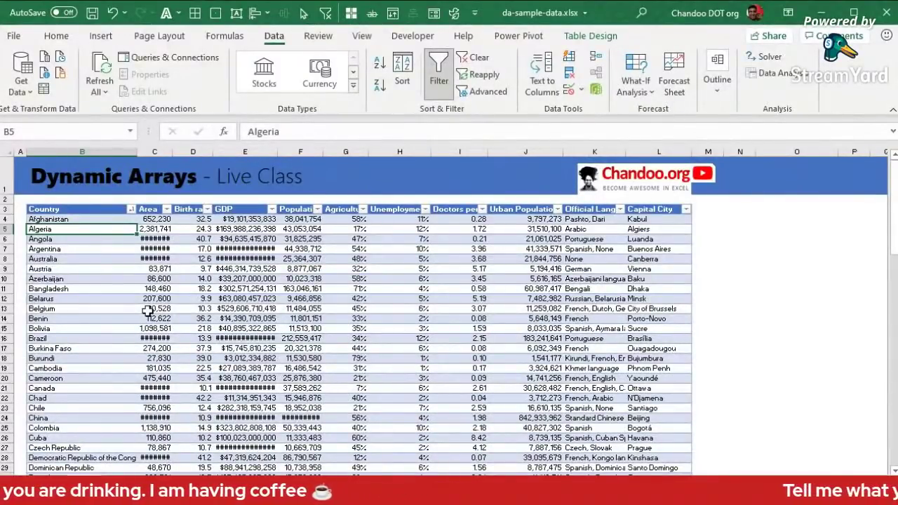
{"action": "scroll", "coordinate": [147, 311], "scroll_direction": "down", "scroll_amount": 2}
{"action": "scroll", "coordinate": [147, 310], "scroll_direction": "up", "scroll_amount": 2}
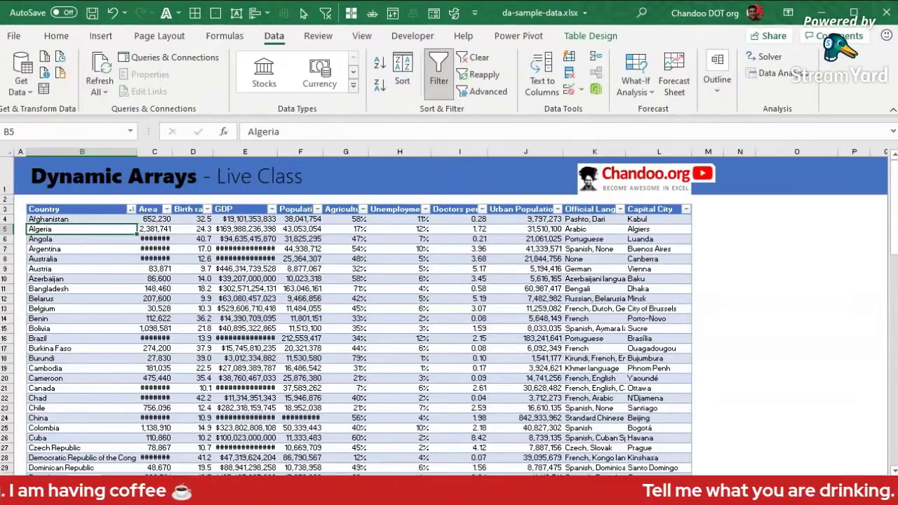
{"action": "key", "text": "ctrl+Page_Down"}
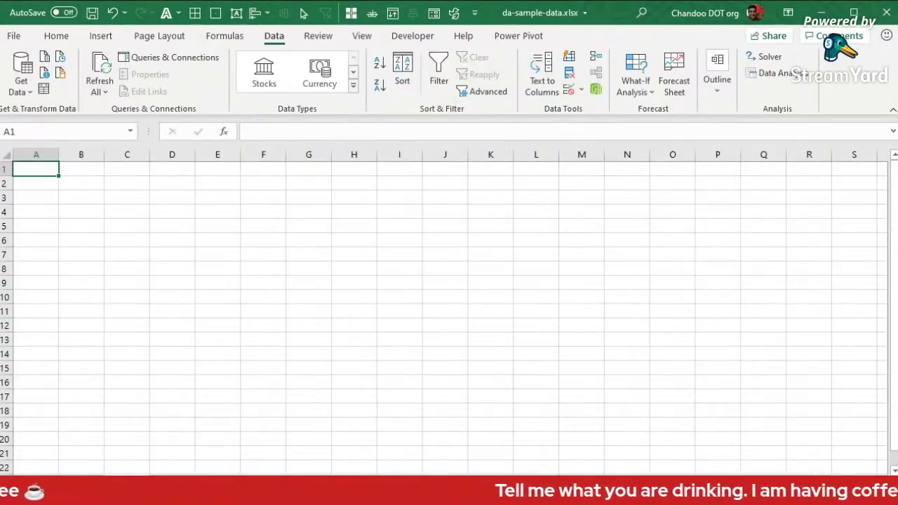
{"action": "key", "text": "ctrl+Page_Up"}
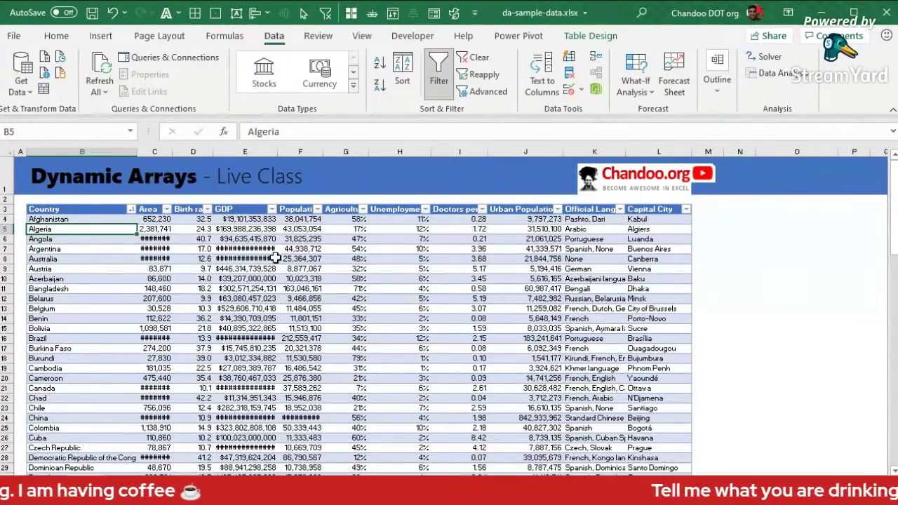
{"action": "scroll", "coordinate": [278, 257], "scroll_direction": "up", "scroll_amount": 1}
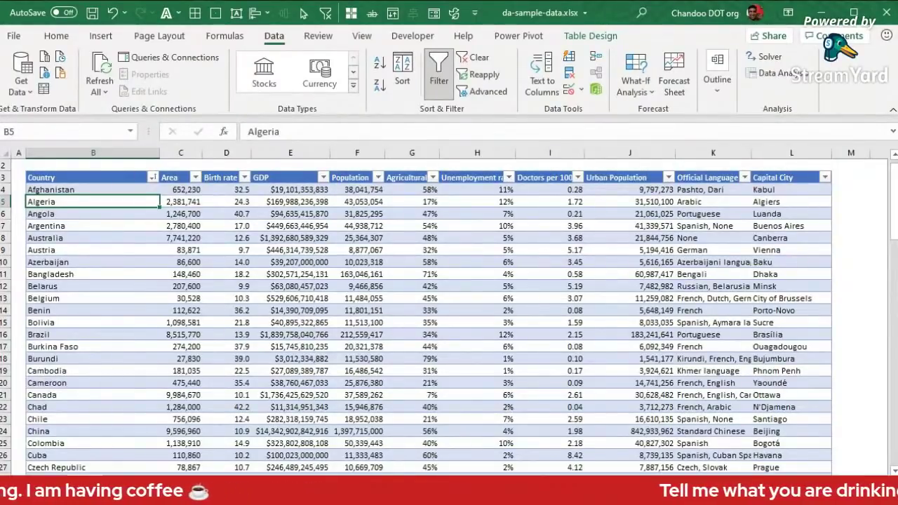
Enter the formula =SUM(1,2,3,4,5) in cell B2 of the blank worksheet
{"action": "key", "text": "shift+F11"}
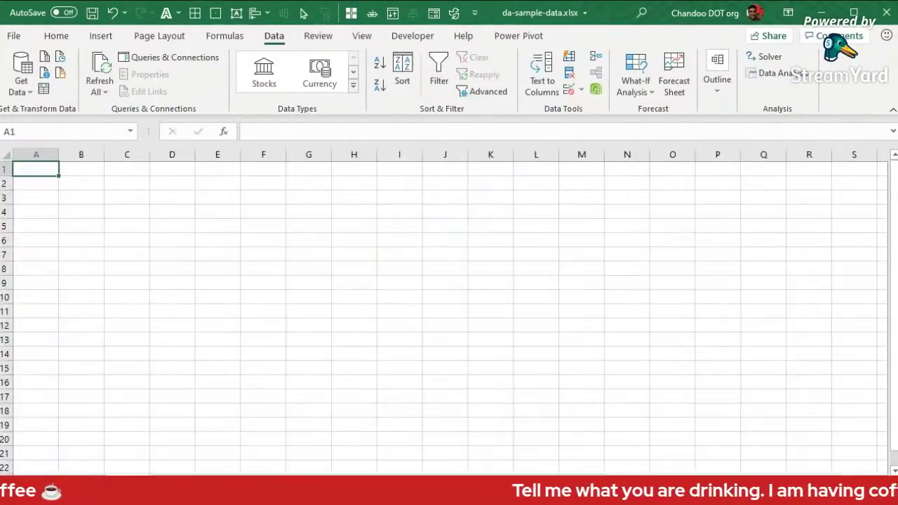
{"action": "left_click", "coordinate": [80, 184]}
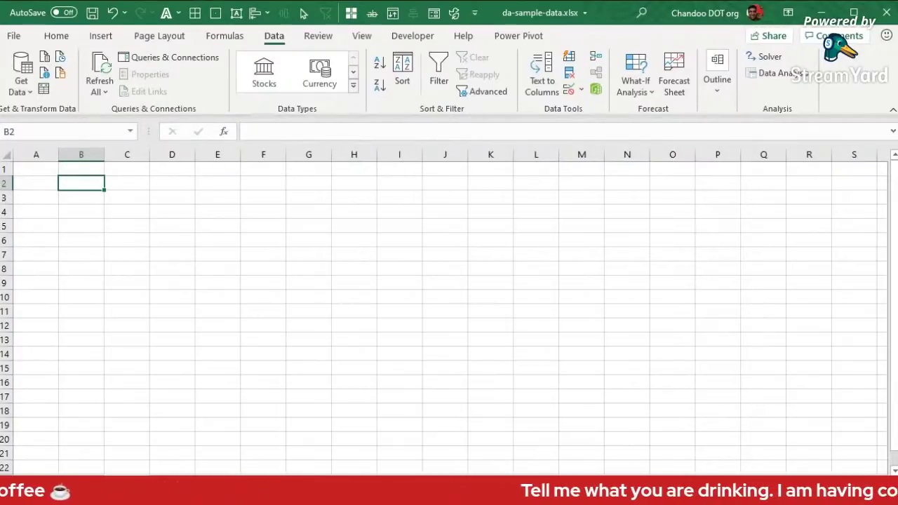
{"action": "key", "text": "ctrl+Page_Down"}
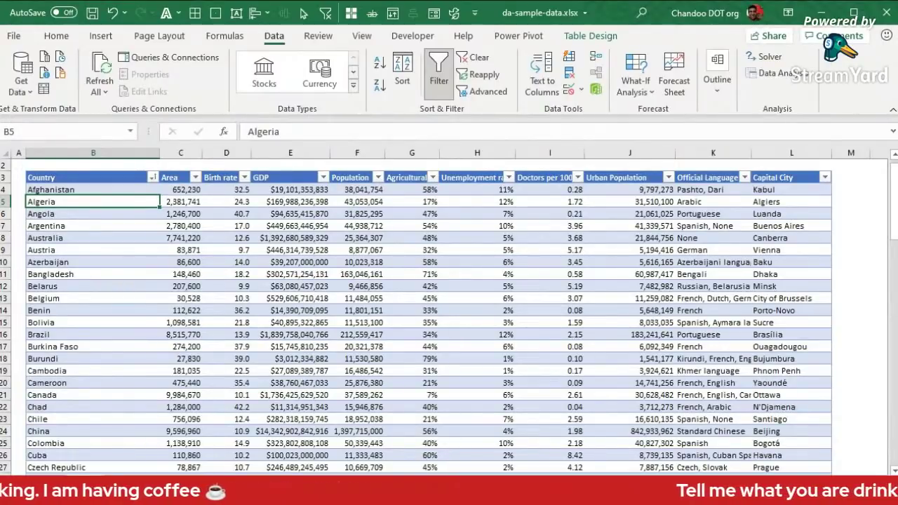
{"action": "key", "text": "ctrl+Page_Down"}
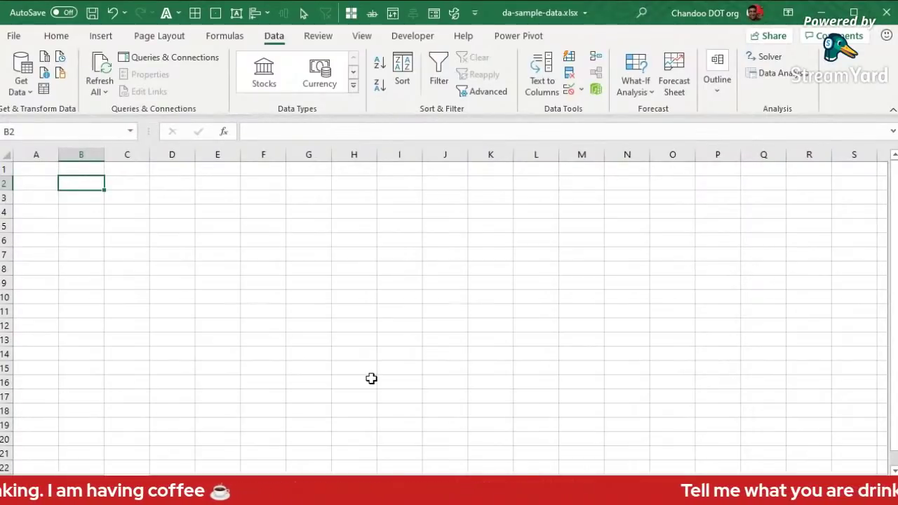
{"action": "type", "text": "=sum("}
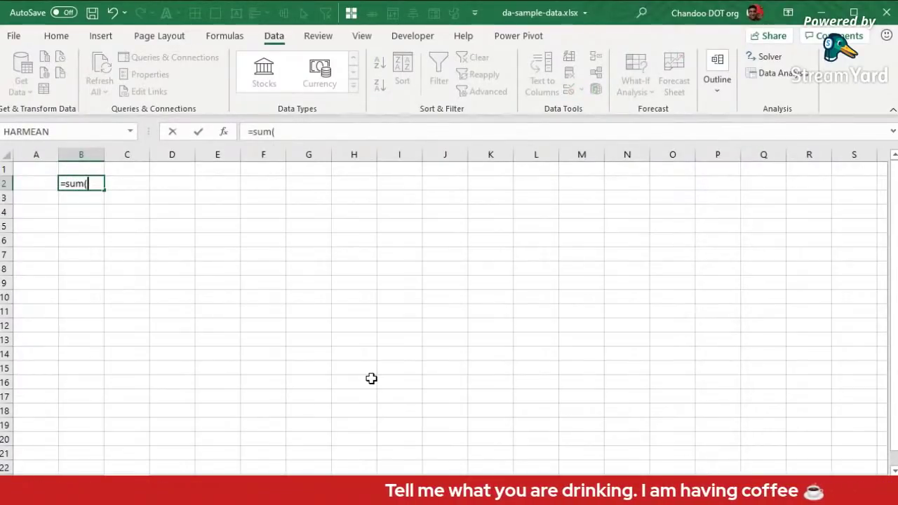
{"action": "type", "text": "1,2,"}
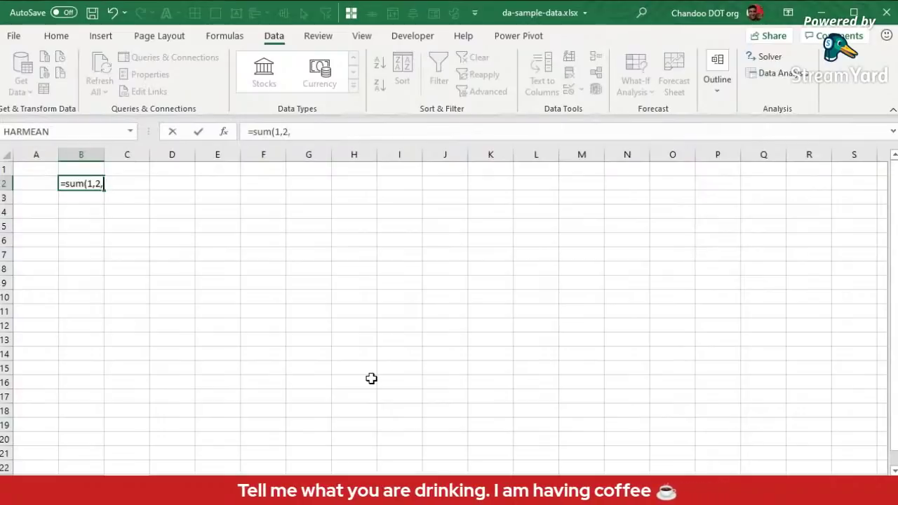
{"action": "type", "text": "3,4,5)"}
{"action": "key", "text": "Return"}
{"action": "key", "text": "Up"}
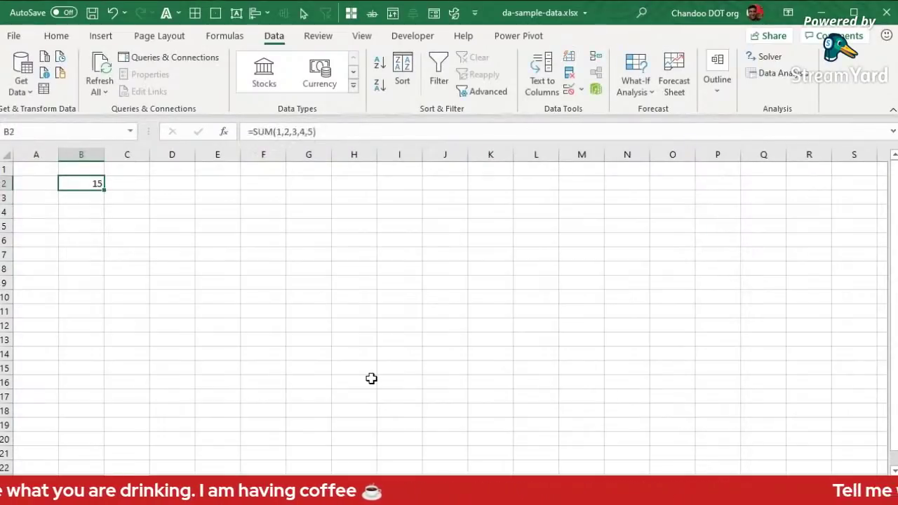
Review the SUM formula in cell B2 and delete it
{"action": "key", "text": "F2"}
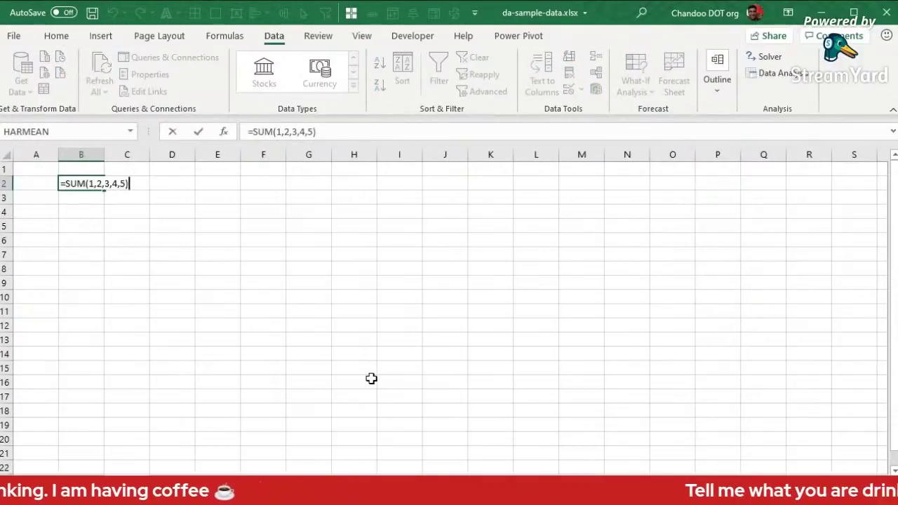
{"action": "key", "text": "Escape"}
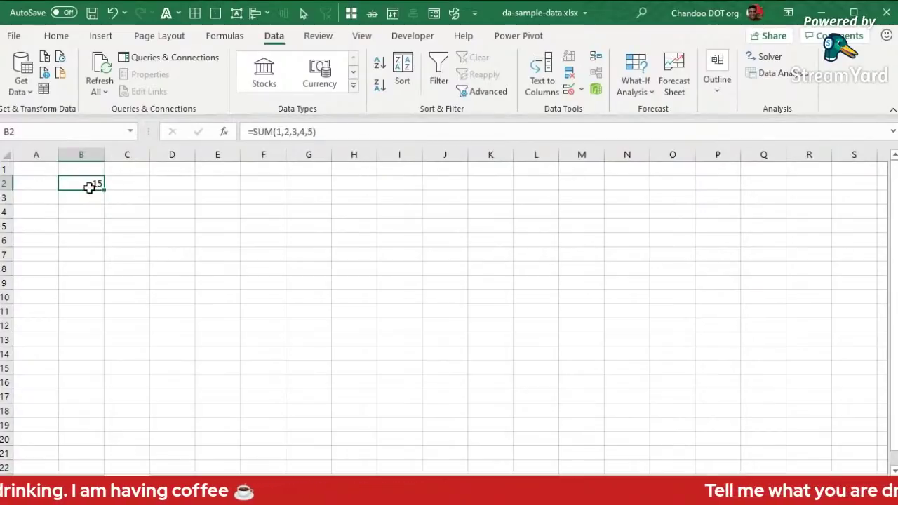
{"action": "left_click_drag", "start_coordinate": [93, 195], "coordinate": [90, 275]}
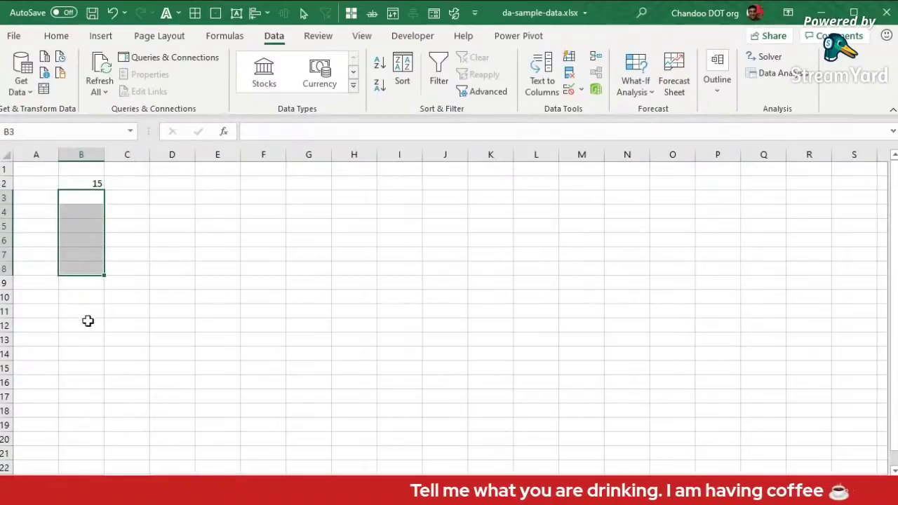
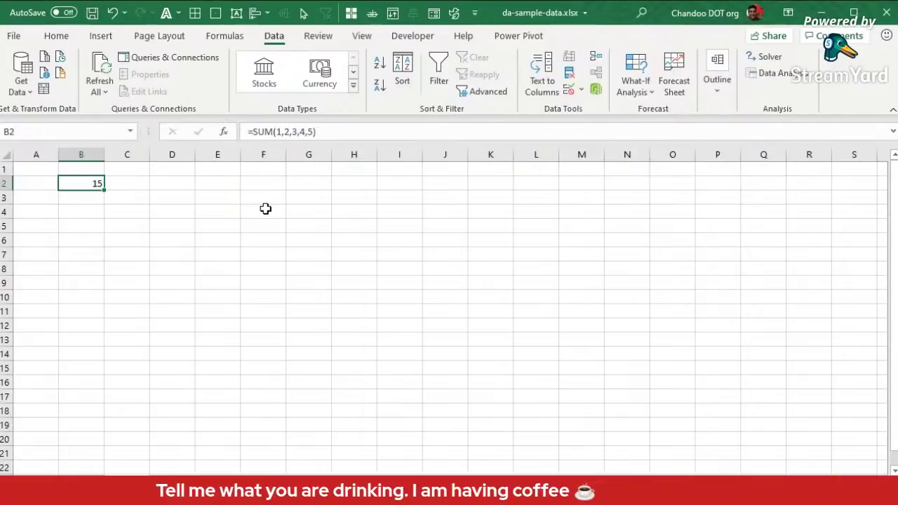
{"action": "key", "text": "Delete"}
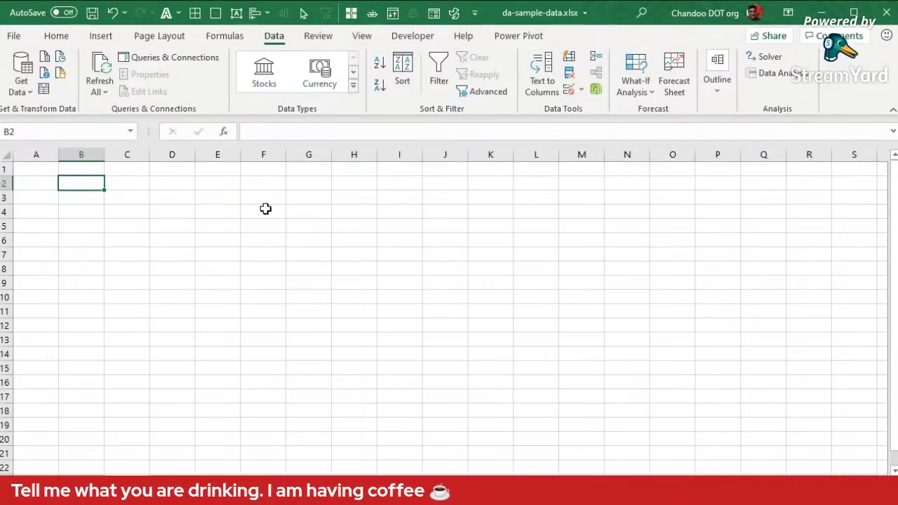
{"action": "type", "text": "="}
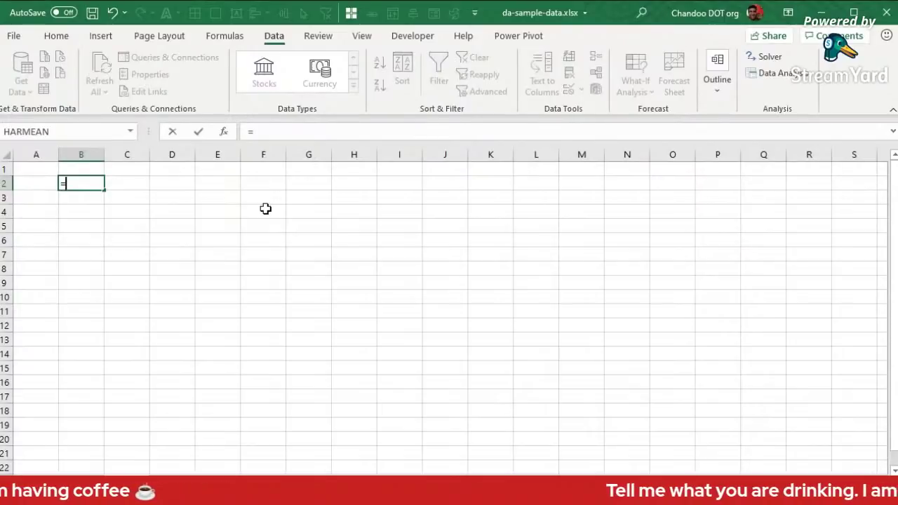
{"action": "key", "text": "Escape"}
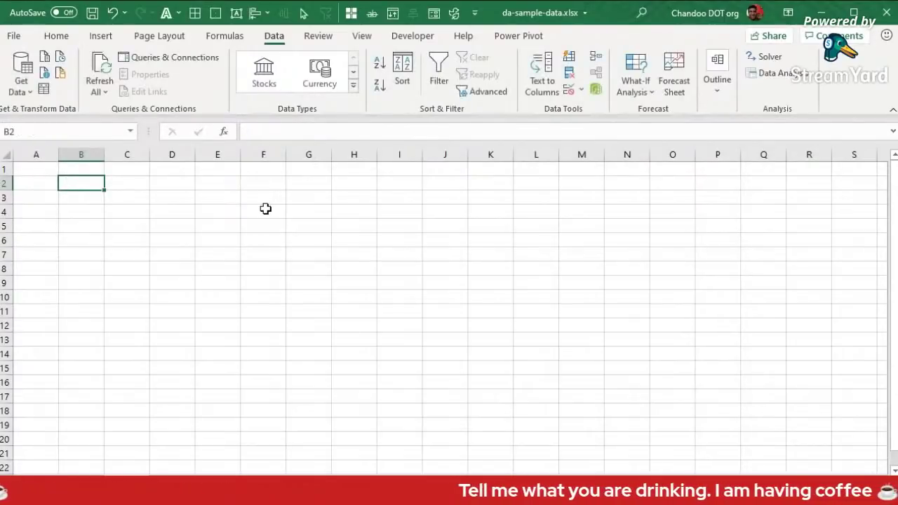
Check the country table's name and enter =data[Country] in cell B2 of the blank worksheet to list all countries
{"action": "key", "text": "ctrl+Page_Up"}
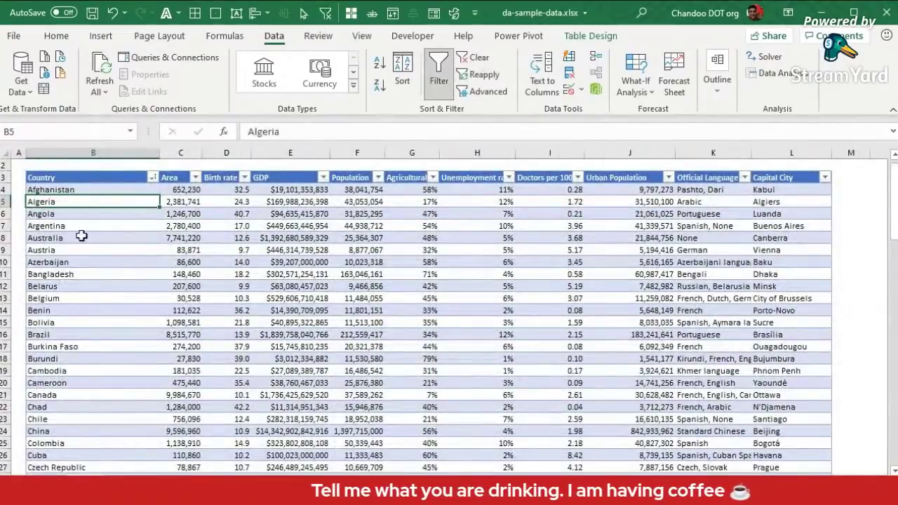
{"action": "left_click", "coordinate": [574, 38]}
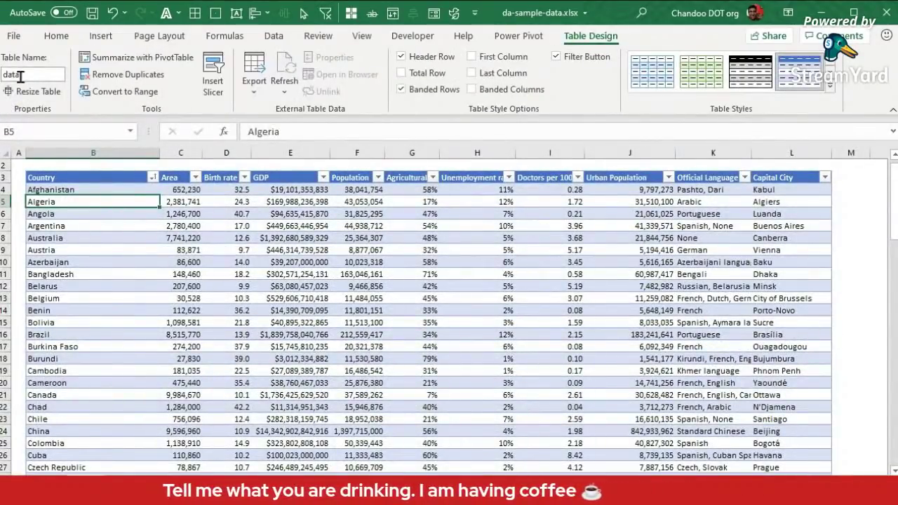
{"action": "key", "text": "ctrl+Page_Down"}
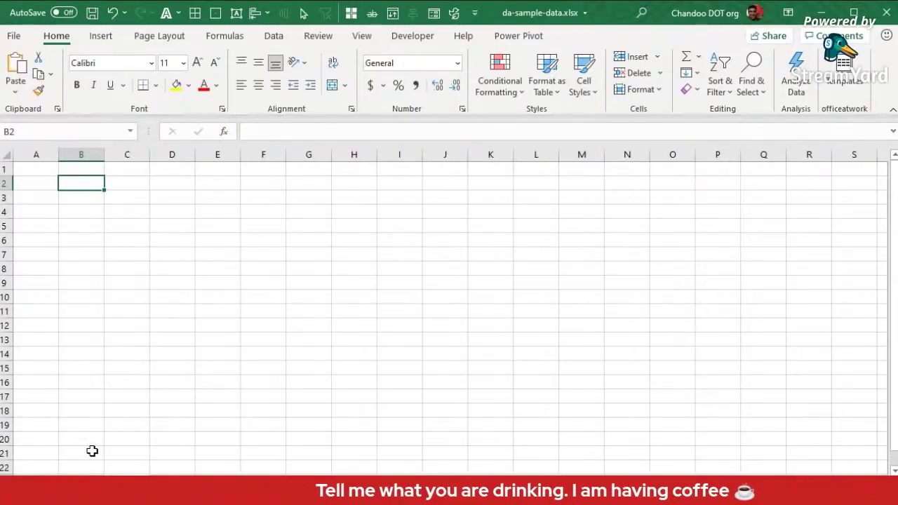
{"action": "type", "text": "="}
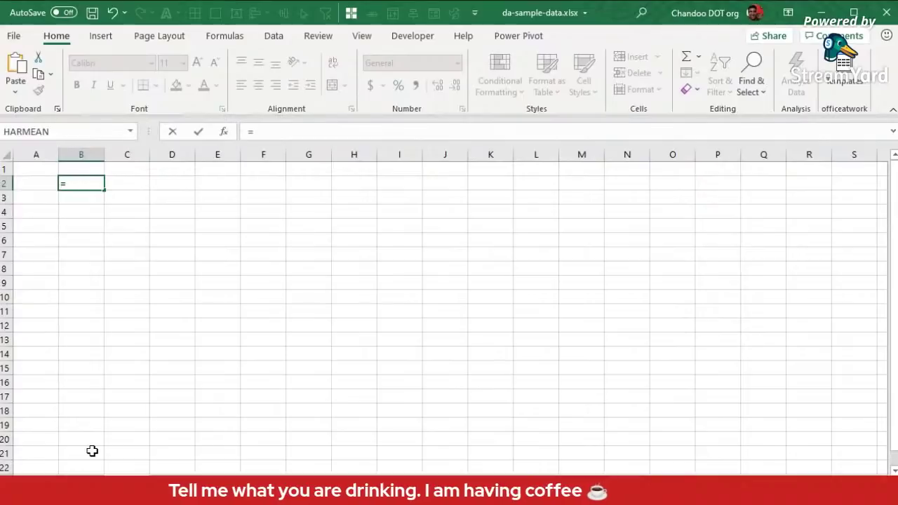
{"action": "type", "text": "data["}
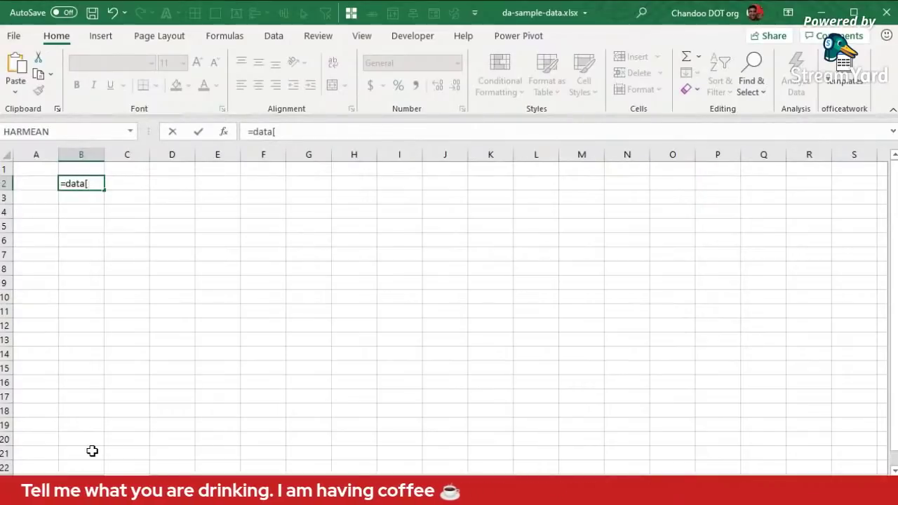
{"action": "type", "text": "Country]"}
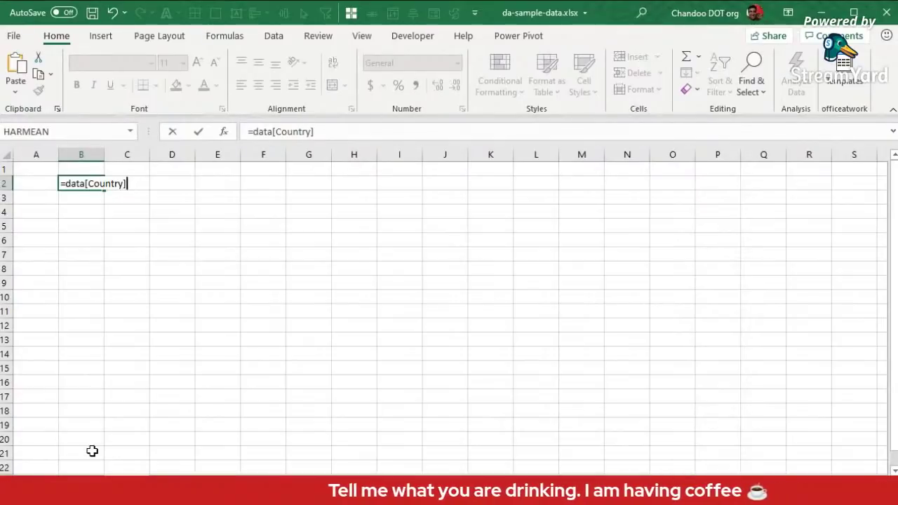
{"action": "key", "text": "Return"}
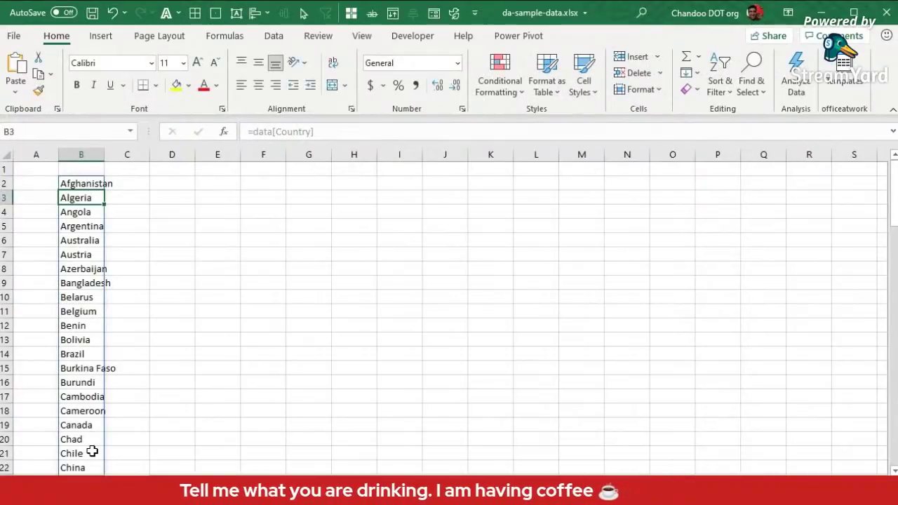
Widen column B to fit the country names and look through the list spilled from cell B2
{"action": "left_click_drag", "start_coordinate": [106, 154], "coordinate": [156, 155]}
{"action": "left_click", "coordinate": [130, 184]}
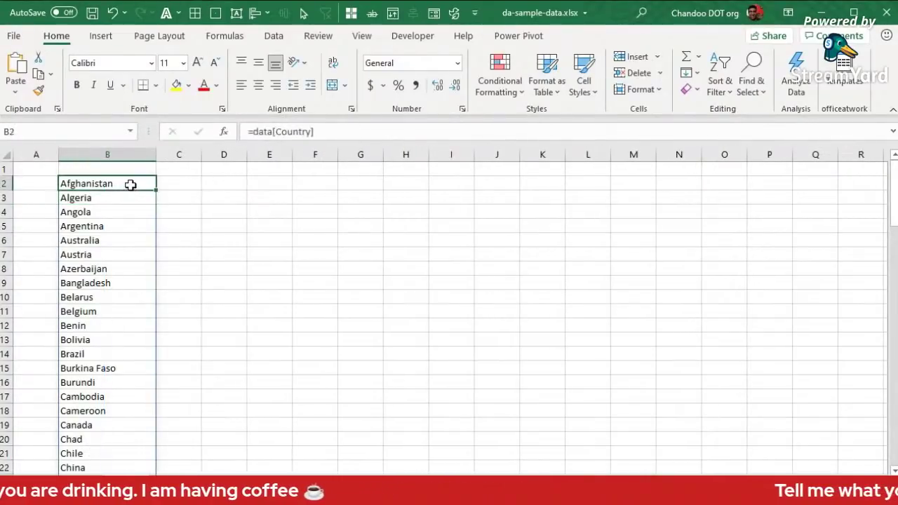
{"action": "scroll", "coordinate": [157, 252], "scroll_direction": "down", "scroll_amount": 18}
{"action": "scroll", "coordinate": [162, 362], "scroll_direction": "down", "scroll_amount": 11}
{"action": "scroll", "coordinate": [175, 345], "scroll_direction": "up", "scroll_amount": 7}
{"action": "scroll", "coordinate": [175, 345], "scroll_direction": "up", "scroll_amount": 20}
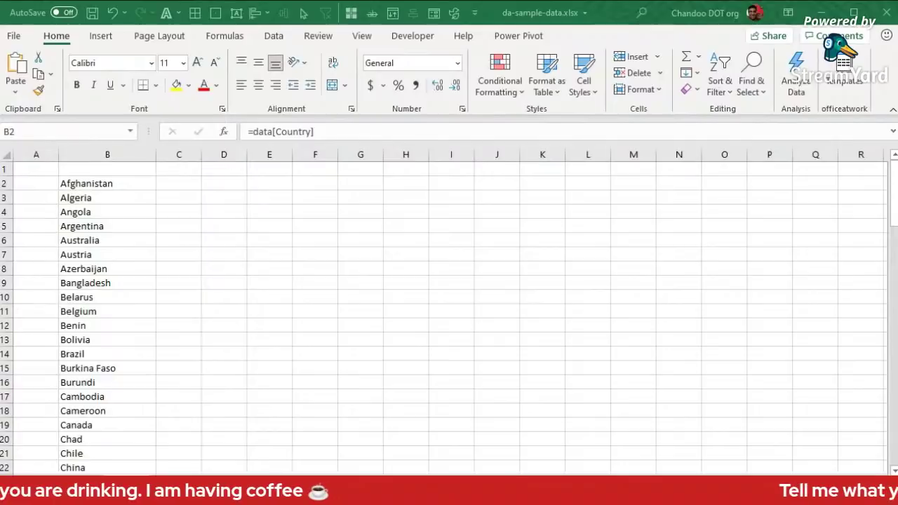
Delete the country list formula from cell B2 of Sheet1
{"action": "key", "text": "alt+Tab"}
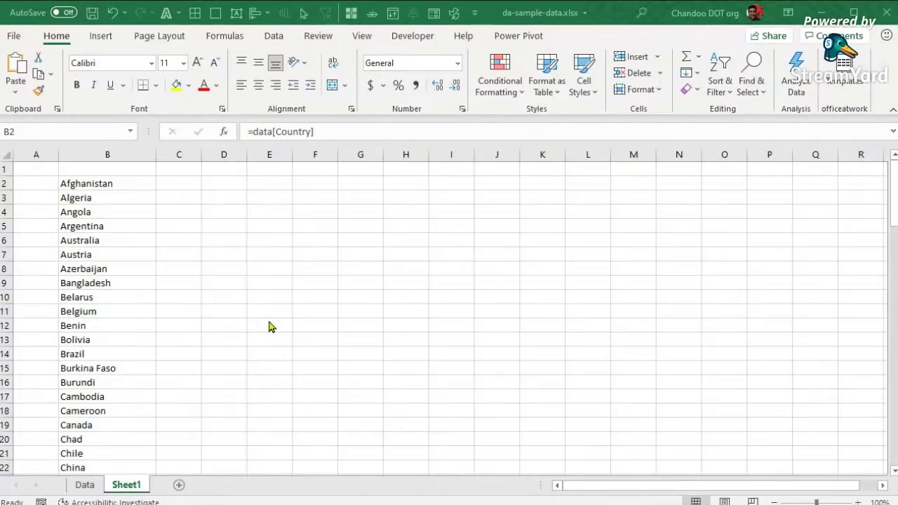
{"action": "key", "text": "alt+Tab"}
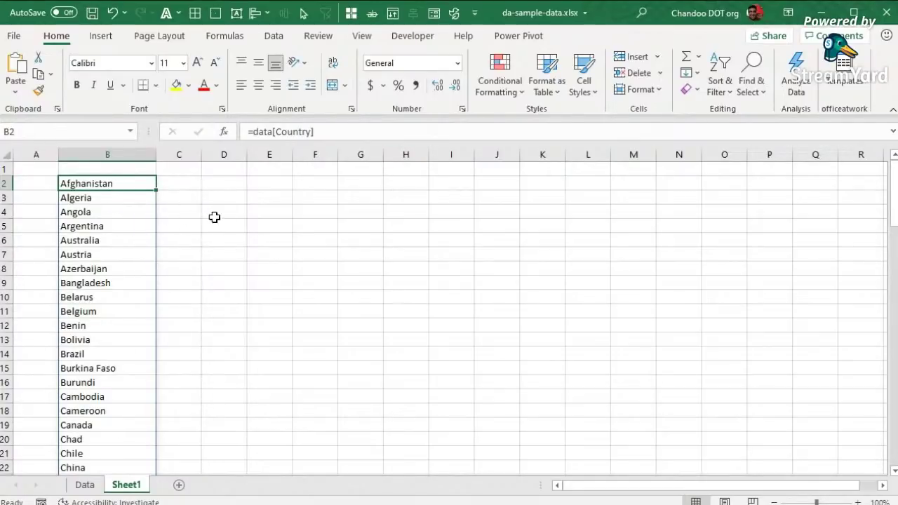
{"action": "key", "text": "Delete"}
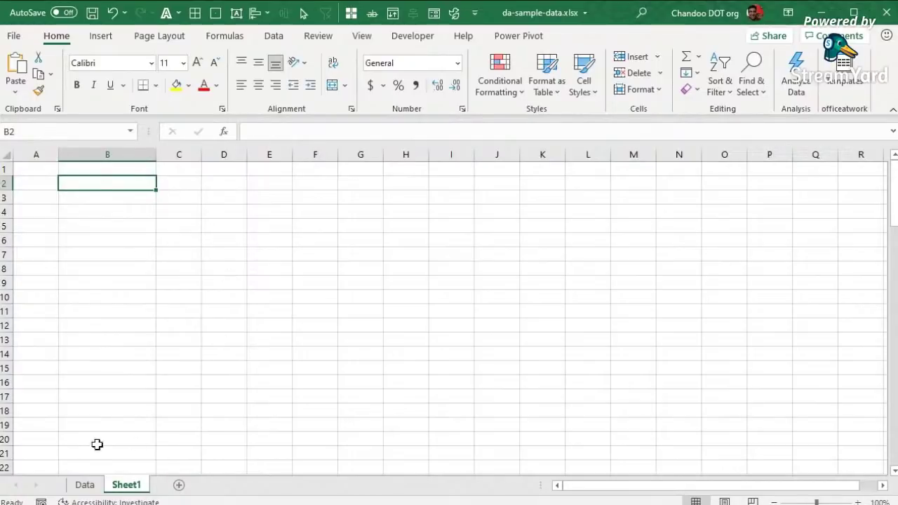
Enter =Data!B5:L5 in cell B2 of Sheet1 to return Algeria's entire row from the country table
{"action": "left_click", "coordinate": [84, 484]}
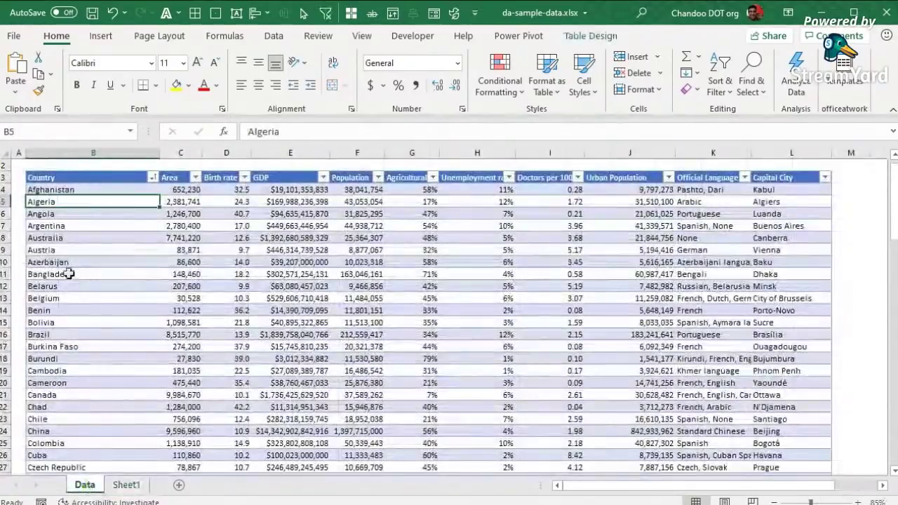
{"action": "left_click_drag", "start_coordinate": [90, 203], "coordinate": [806, 202]}
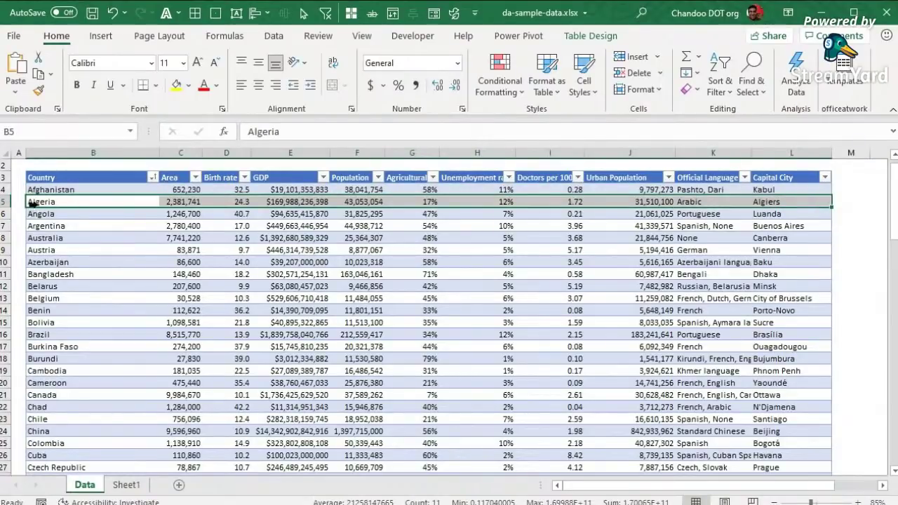
{"action": "left_click", "coordinate": [127, 485]}
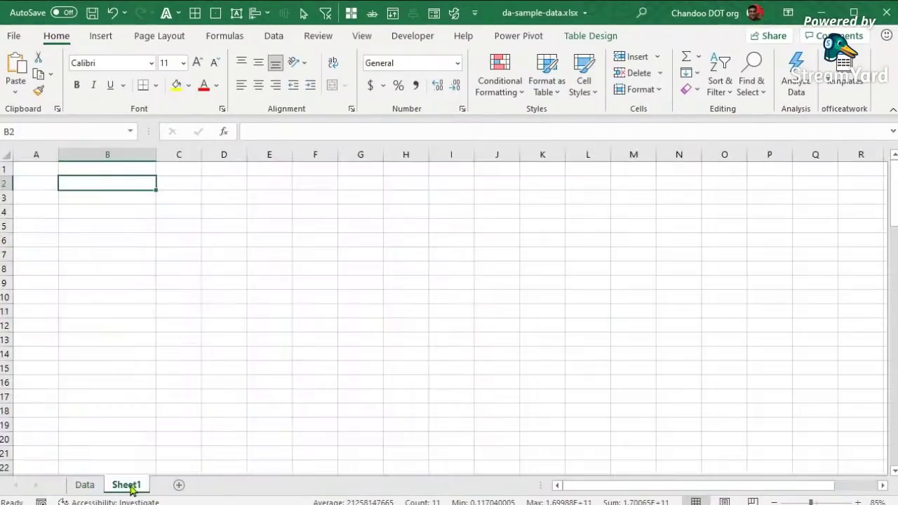
{"action": "type", "text": "="}
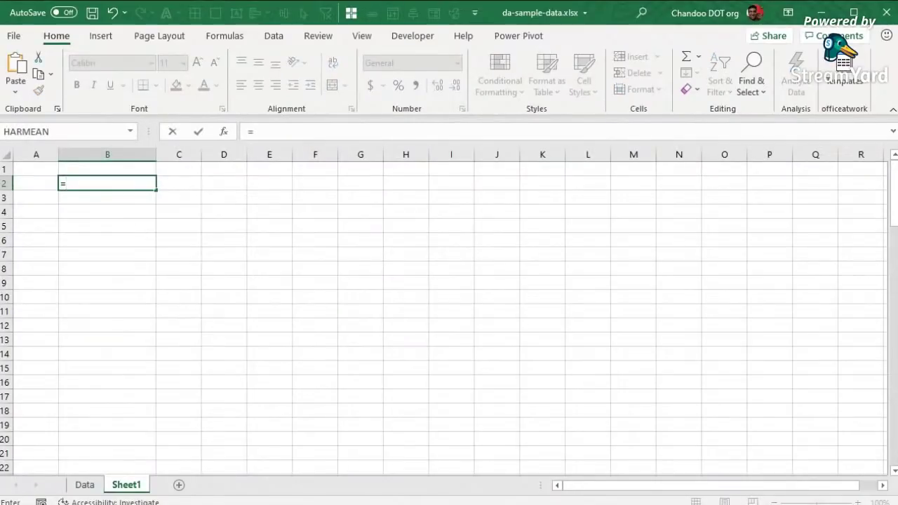
{"action": "left_click", "coordinate": [84, 484]}
{"action": "left_click_drag", "start_coordinate": [94, 203], "coordinate": [828, 203]}
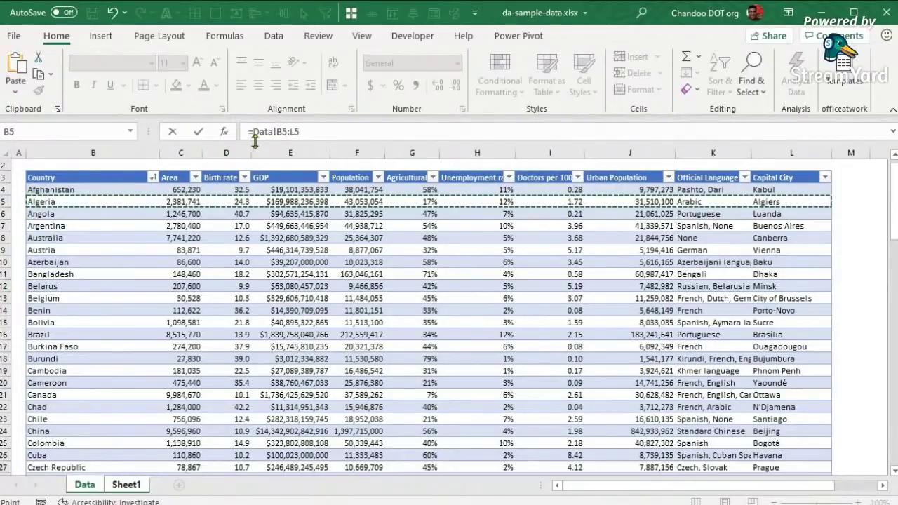
{"action": "key", "text": "Return"}
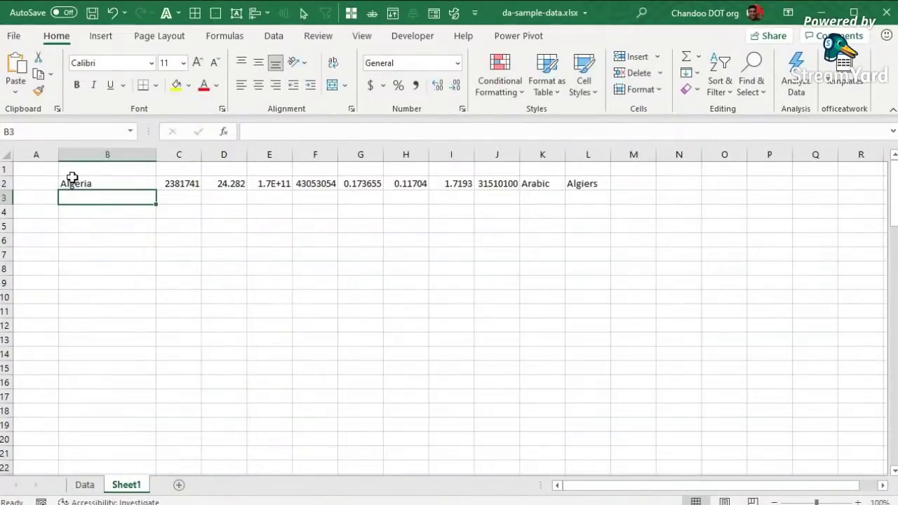
Review the row of values spilled across B2:L2 and delete its formula from cell B2
{"action": "left_click_drag", "start_coordinate": [72, 184], "coordinate": [595, 184]}
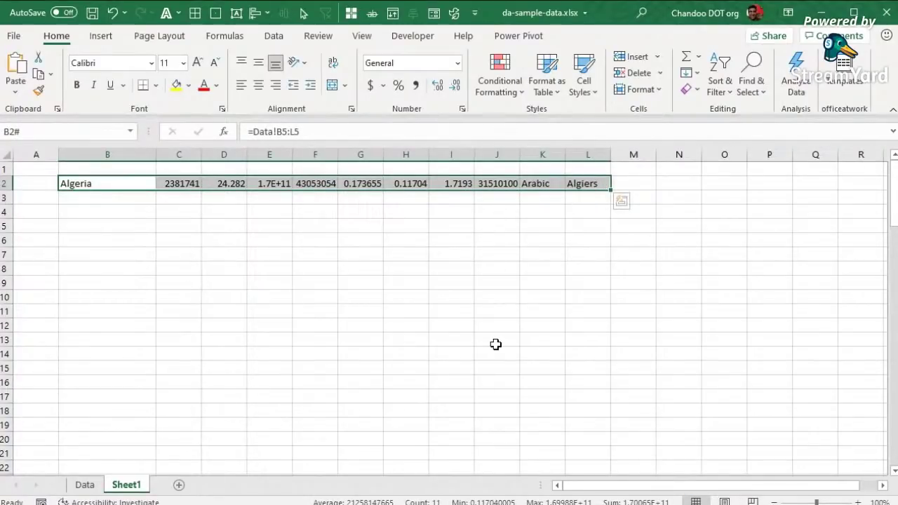
{"action": "left_click_drag", "start_coordinate": [495, 345], "coordinate": [496, 353]}
{"action": "left_click", "coordinate": [80, 182]}
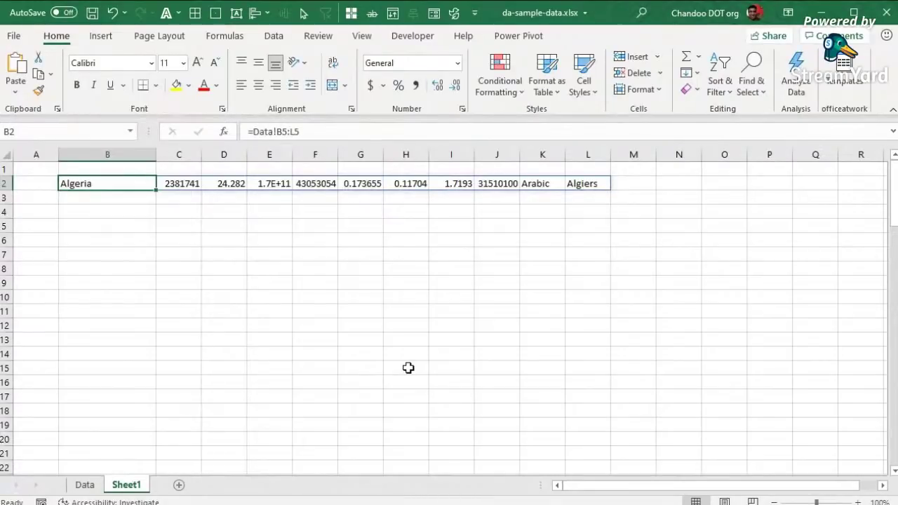
{"action": "key", "text": "Delete"}
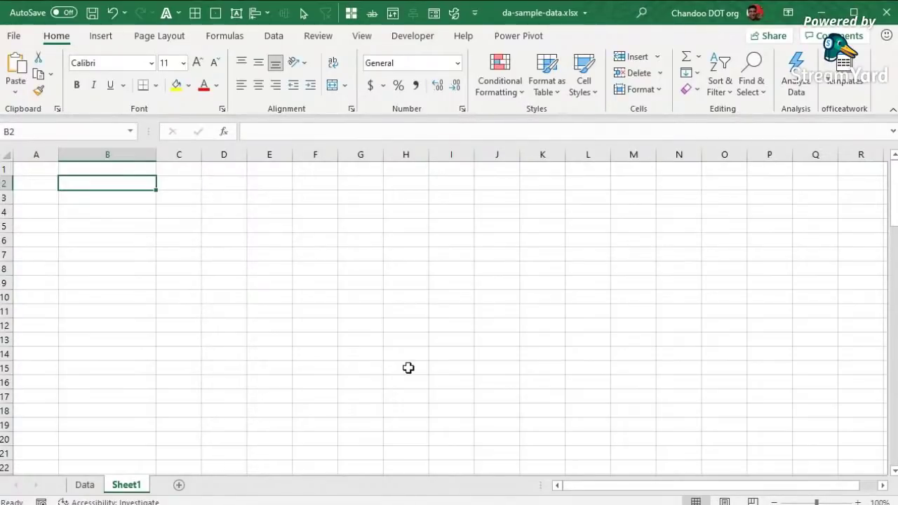
{"action": "type", "text": "#"}
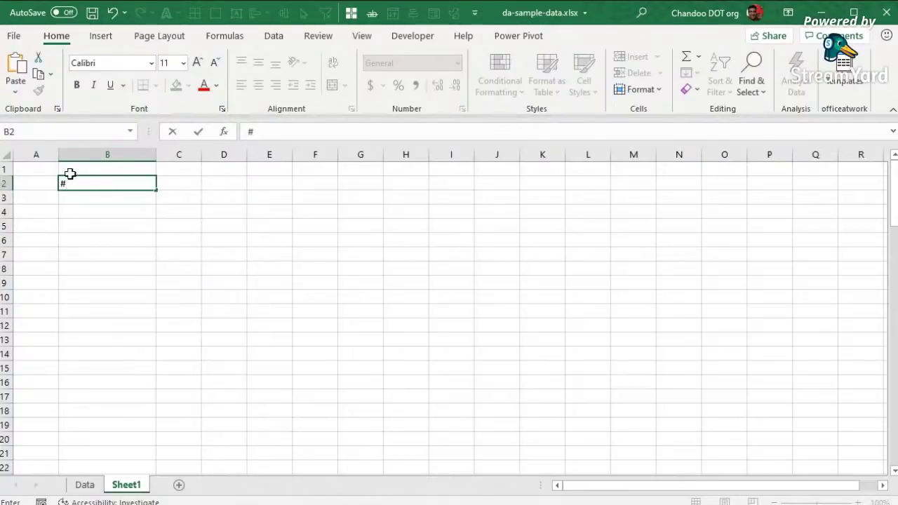
{"action": "key", "text": "Escape"}
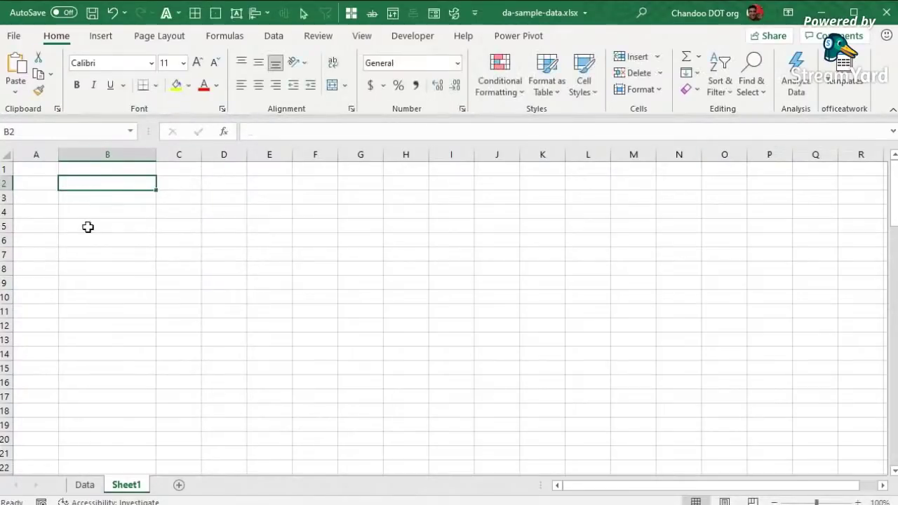